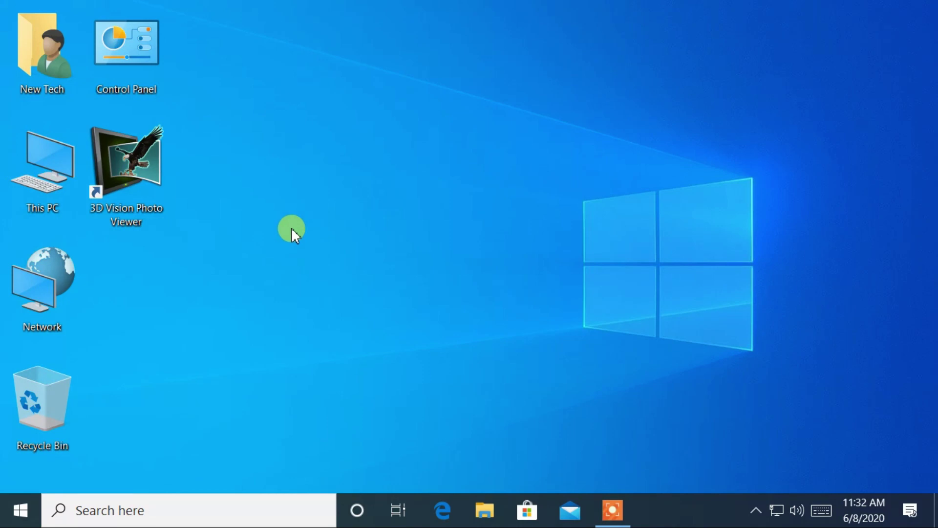
# - Reach the System Storage page of Windows Settings from the Start menu
pyautogui.click(21, 514)
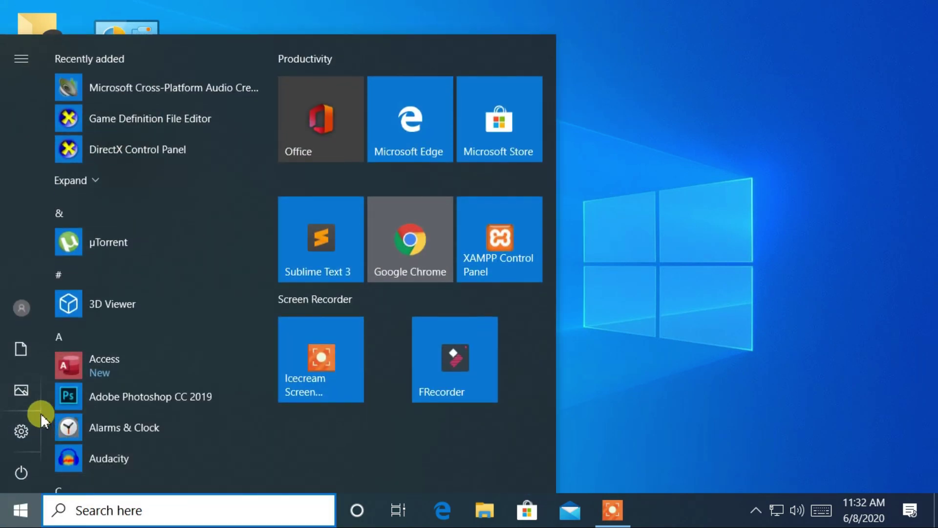
pyautogui.click(27, 432)
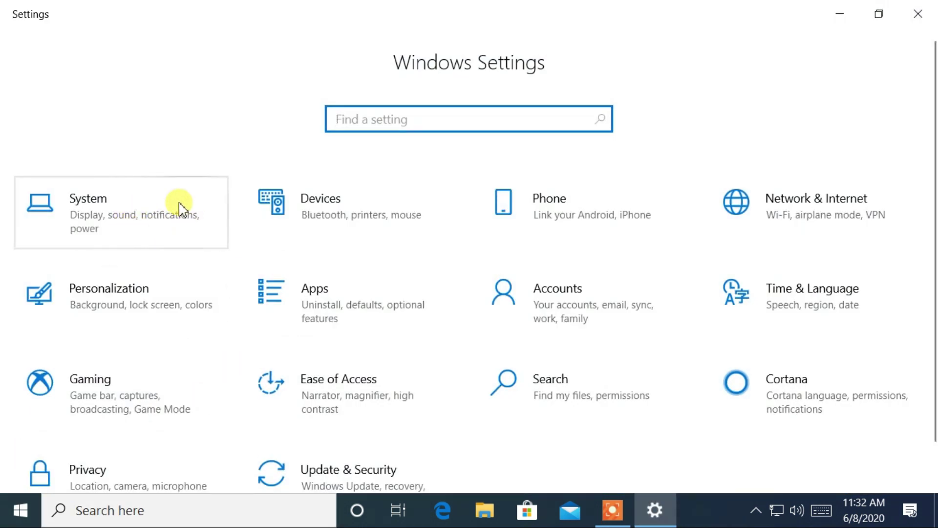
pyautogui.click(195, 230)
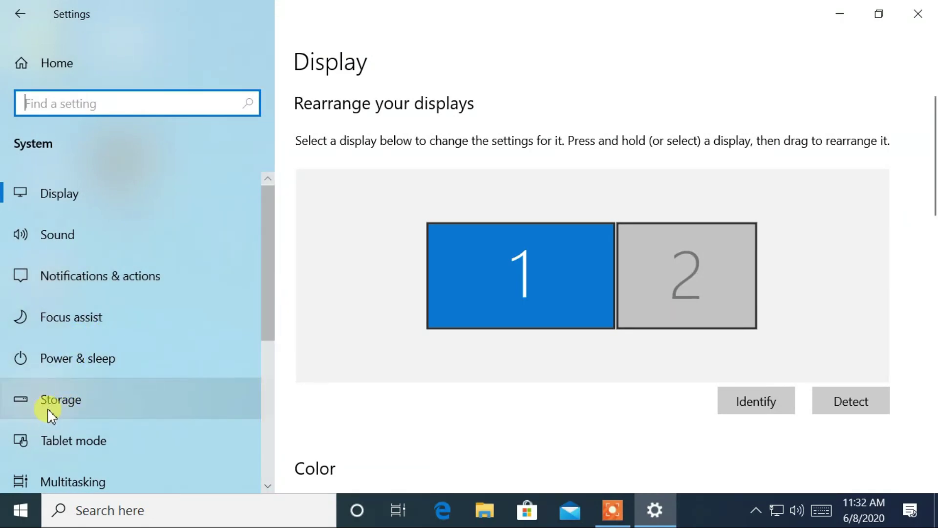
pyautogui.click(202, 411)
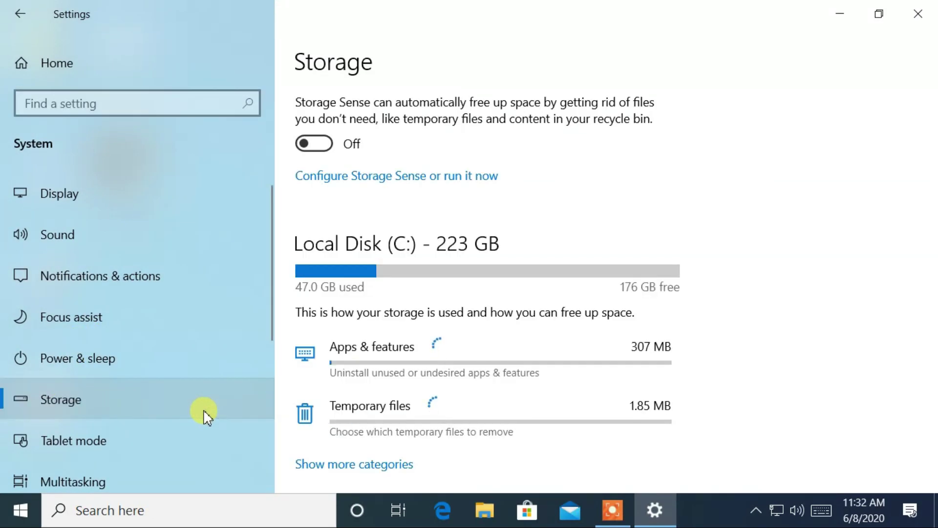
pyautogui.moveTo(929, 152); pyautogui.dragTo(917, 284)
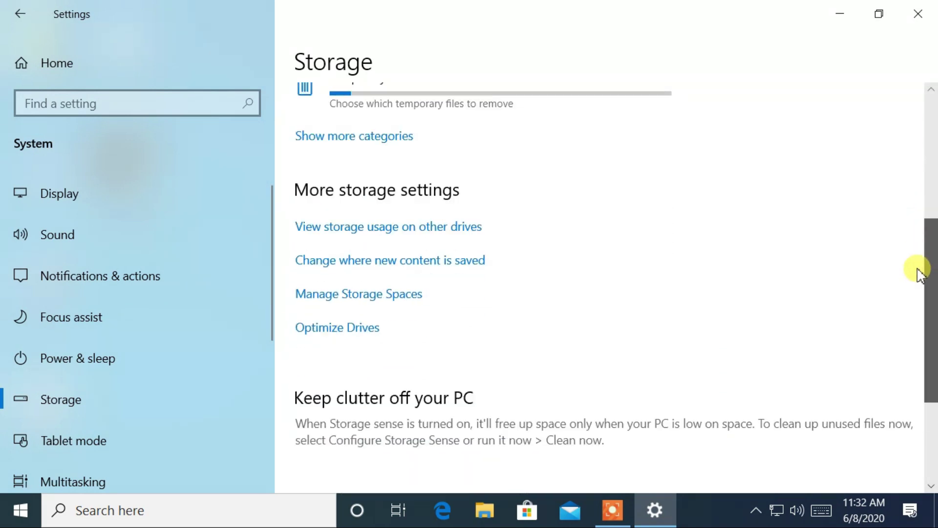
# - Start optimization on the (C:), Extra (D:) and Backup (E:) drives in Optimize Drives
pyautogui.click(330, 279)
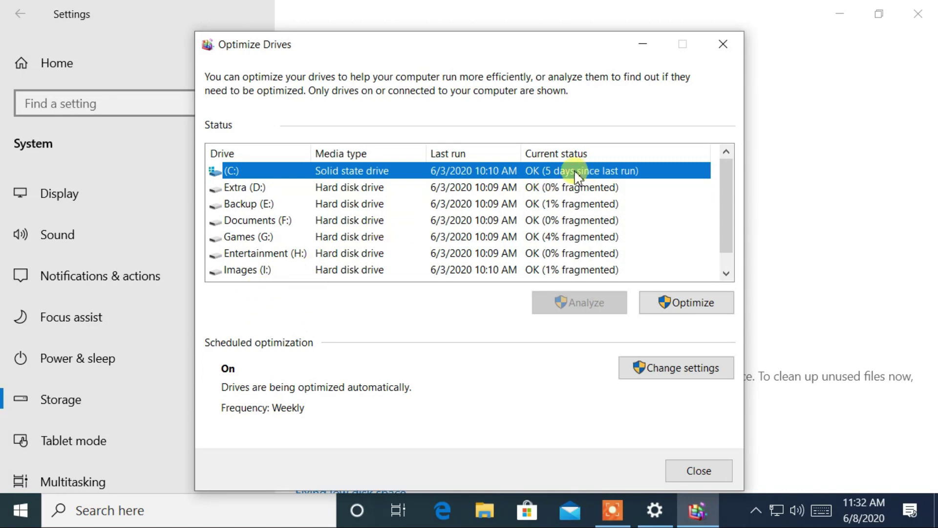
pyautogui.click(717, 311)
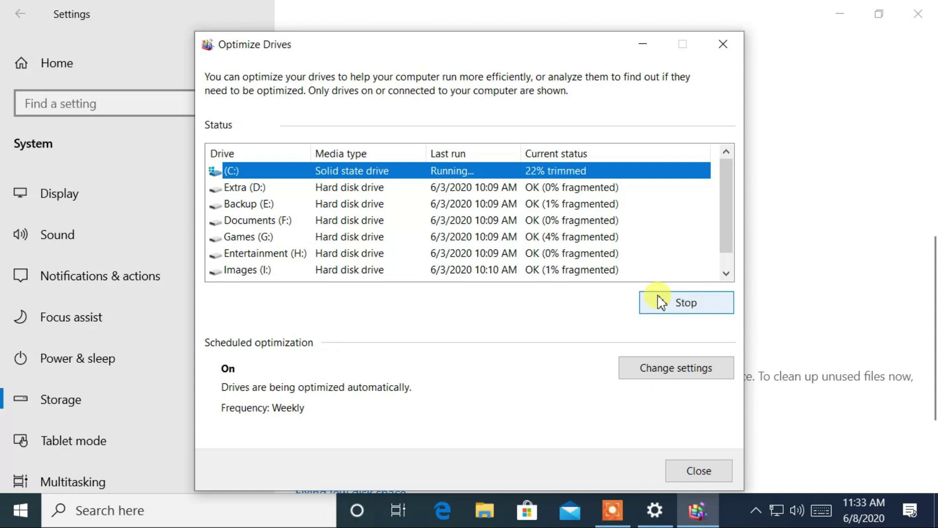
pyautogui.click(554, 185)
pyautogui.click(646, 314)
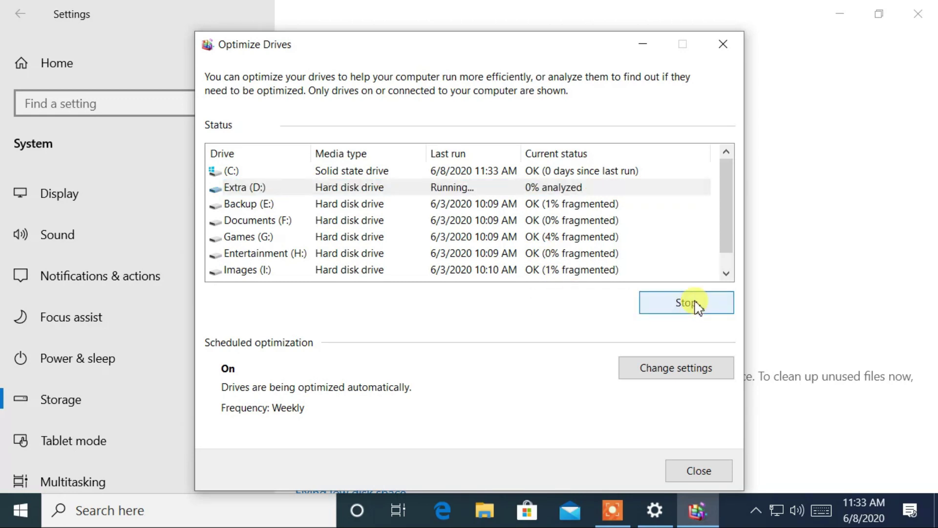
pyautogui.click(593, 204)
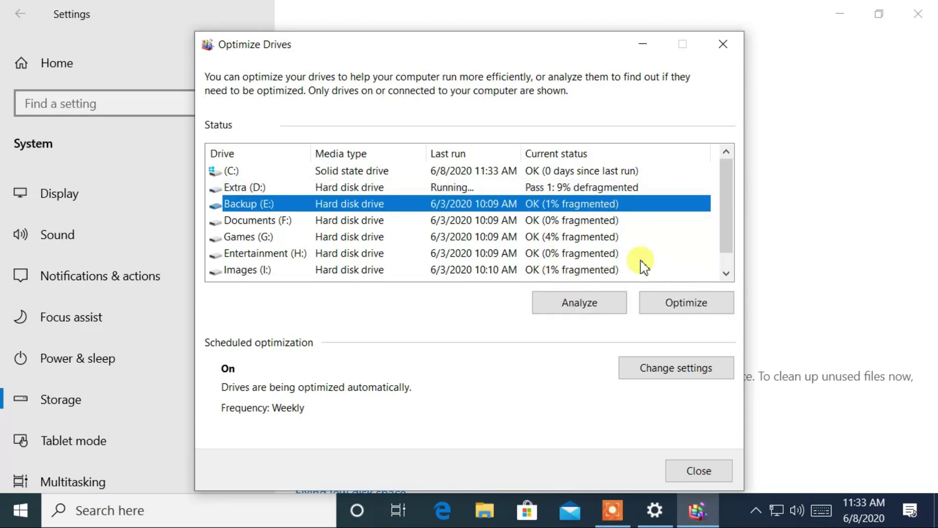
pyautogui.click(687, 302)
# - Start optimization on Documents (F:), Games (G:), Entertainment (H:), Images (I:) and (J:)
pyautogui.click(583, 220)
pyautogui.click(689, 302)
pyautogui.click(565, 236)
pyautogui.click(686, 303)
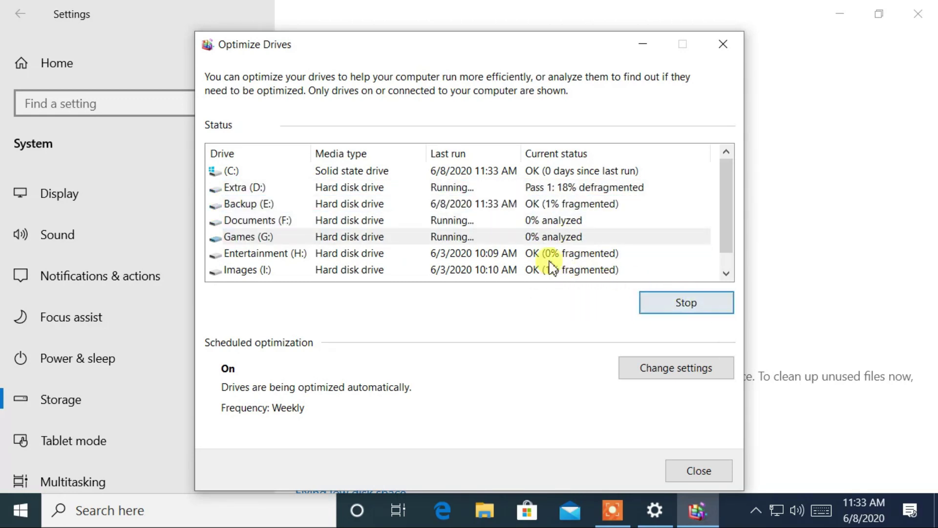
pyautogui.click(548, 253)
pyautogui.click(687, 303)
pyautogui.click(549, 253)
pyautogui.click(687, 302)
pyautogui.click(587, 271)
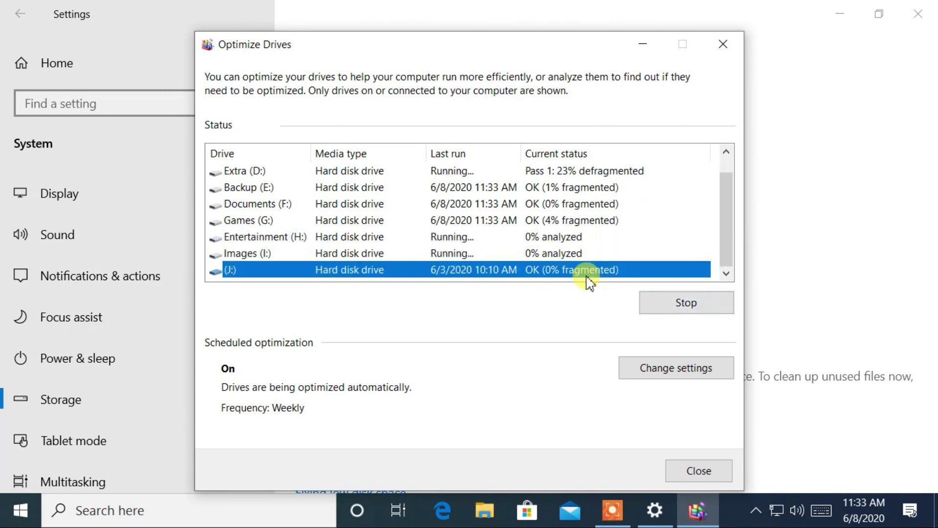
pyautogui.click(689, 302)
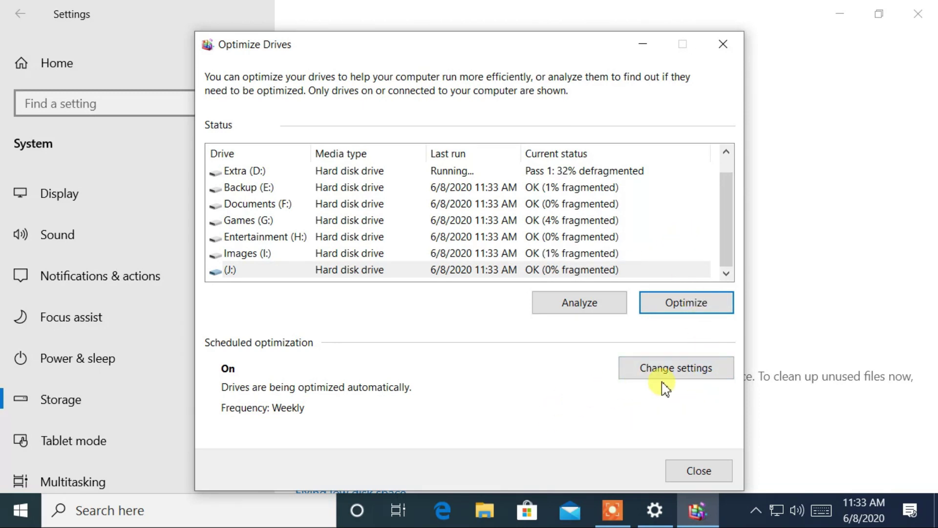
# - Set the scheduled optimization frequency to Daily and confirm it
pyautogui.click(688, 378)
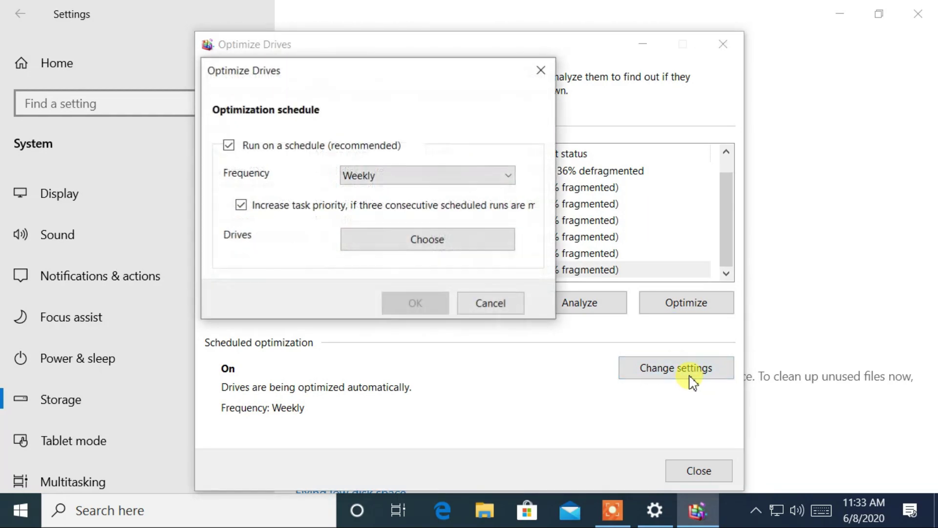
pyautogui.click(407, 178)
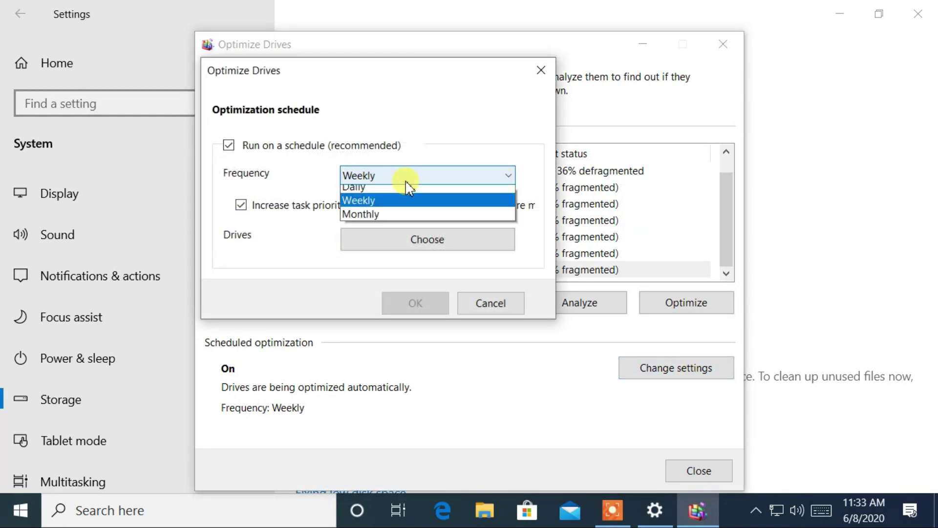
pyautogui.click(360, 192)
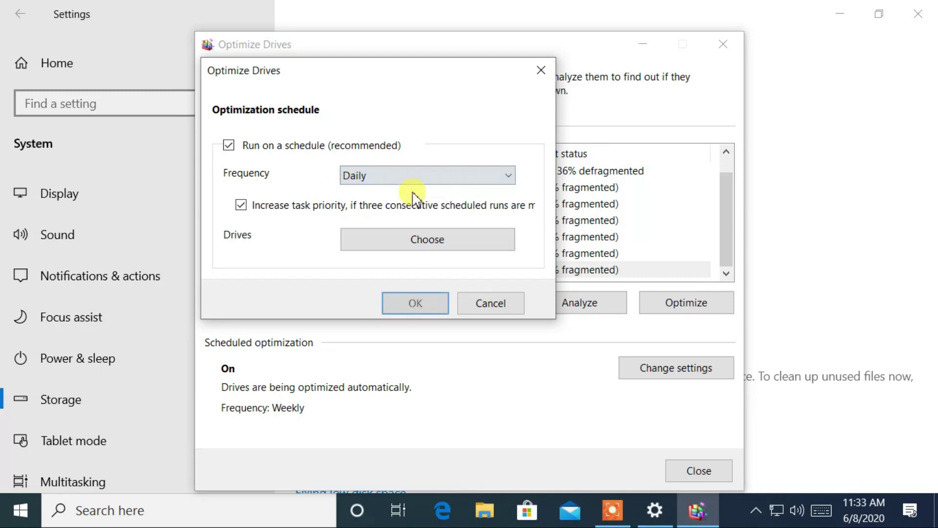
pyautogui.click(415, 306)
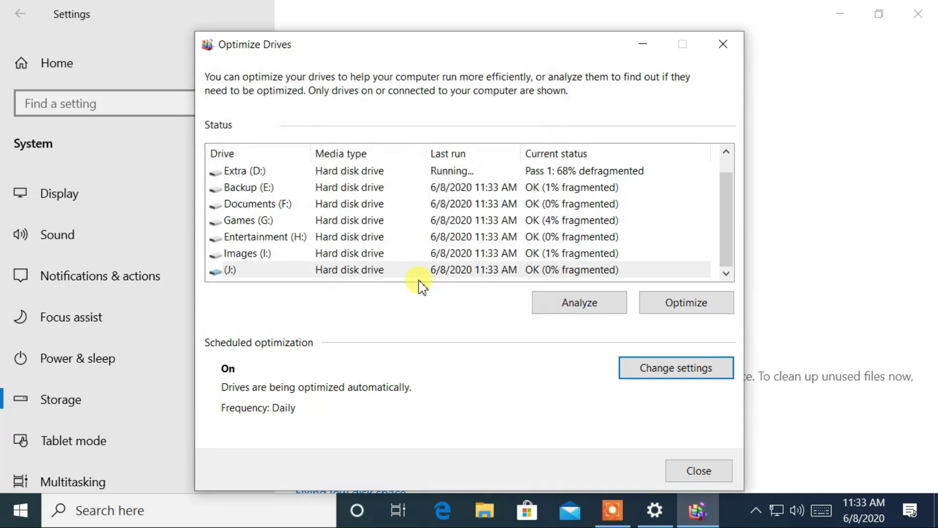
# - Check Extra (D:) progress, then close the Optimize Drives tool
pyautogui.click(572, 170)
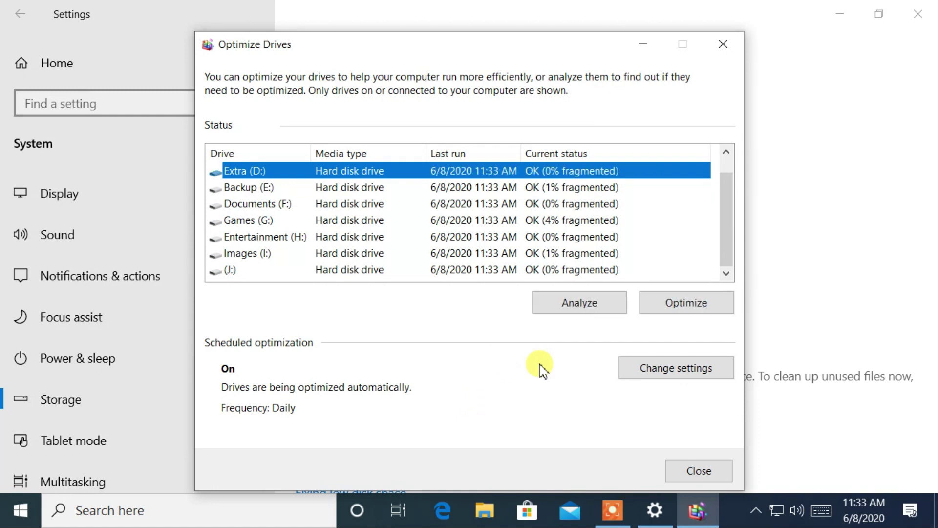
pyautogui.moveTo(728, 210)
pyautogui.mouseDown()
pyautogui.moveTo(728, 195)
pyautogui.moveTo(731, 227)
pyautogui.mouseUp()
pyautogui.click(706, 475)
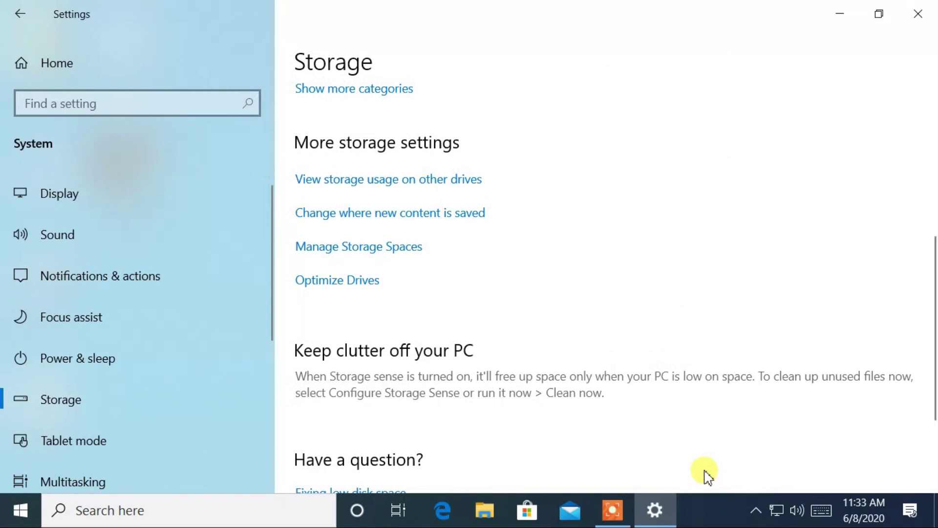
# - Close Windows Settings and refresh the desktop from its context menu
pyautogui.click(918, 15)
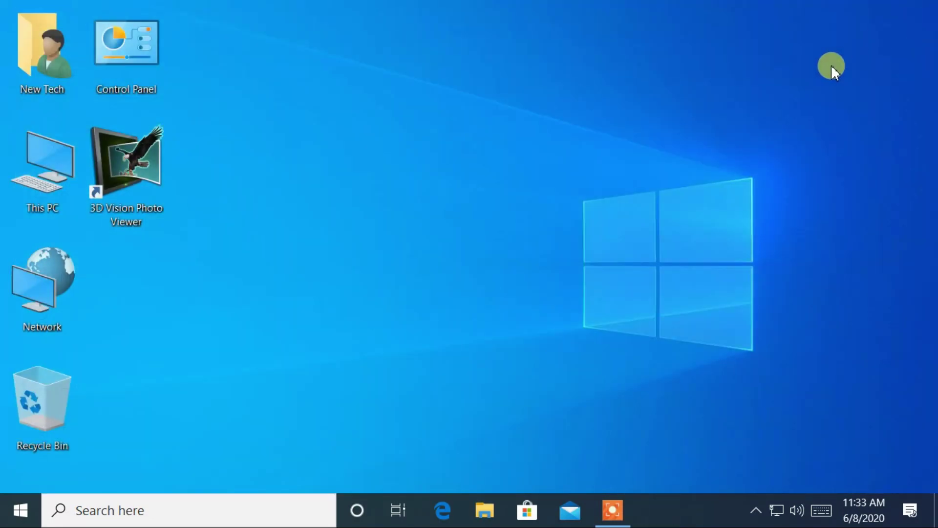
pyautogui.rightClick(719, 71)
pyautogui.click(791, 125)
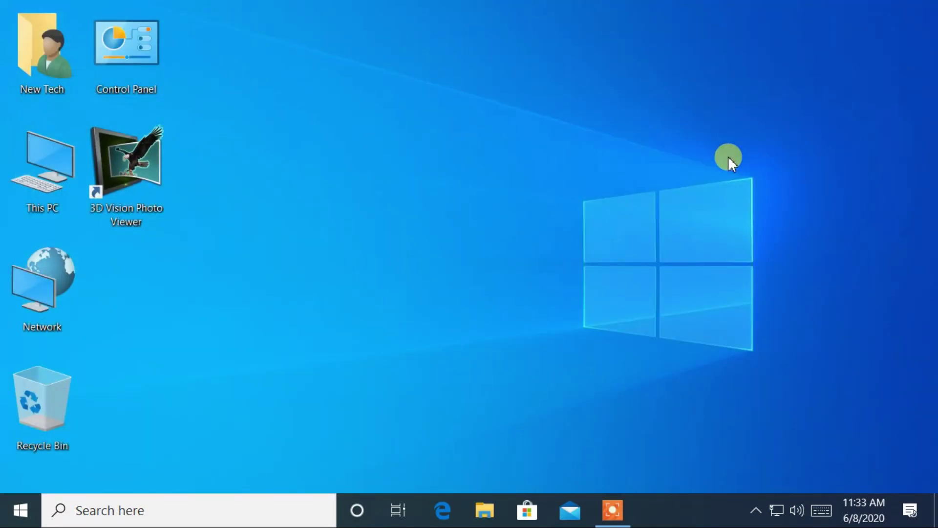